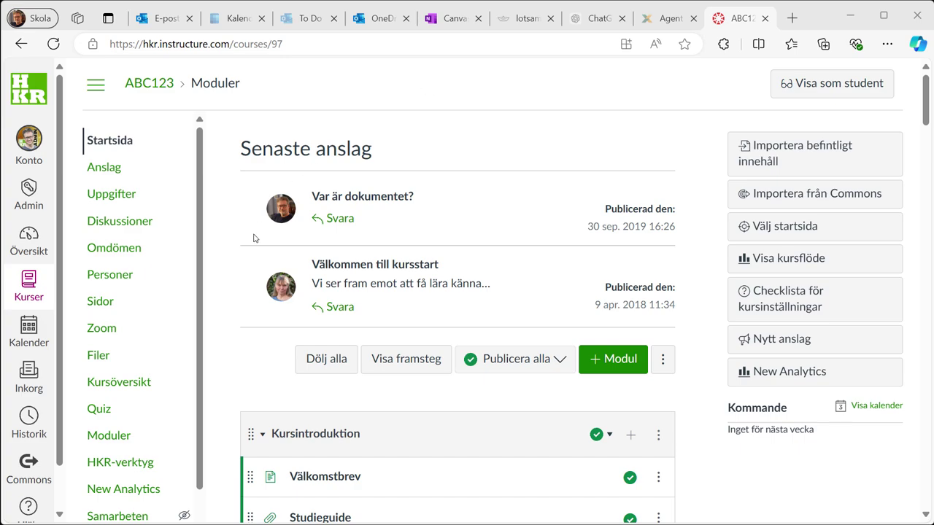
# Create a group set named "Månen" in the ABC123 course, splitting the students automatically into 2 groups.
pyautogui.click(109, 275)
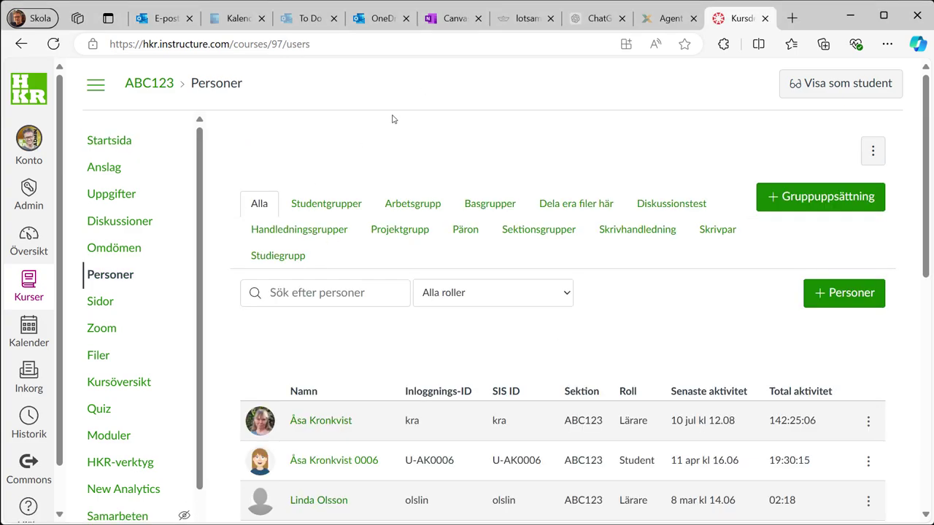
pyautogui.click(811, 204)
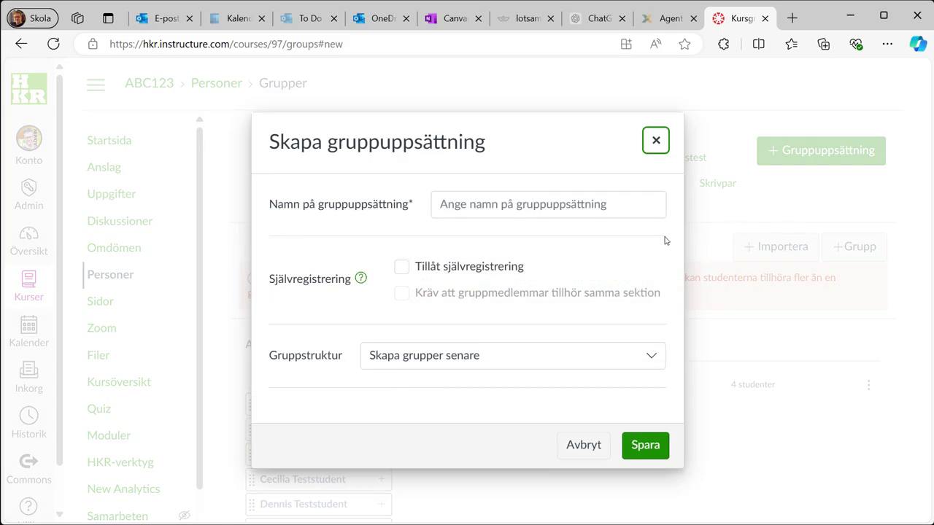
pyautogui.click(500, 205)
pyautogui.click(457, 254)
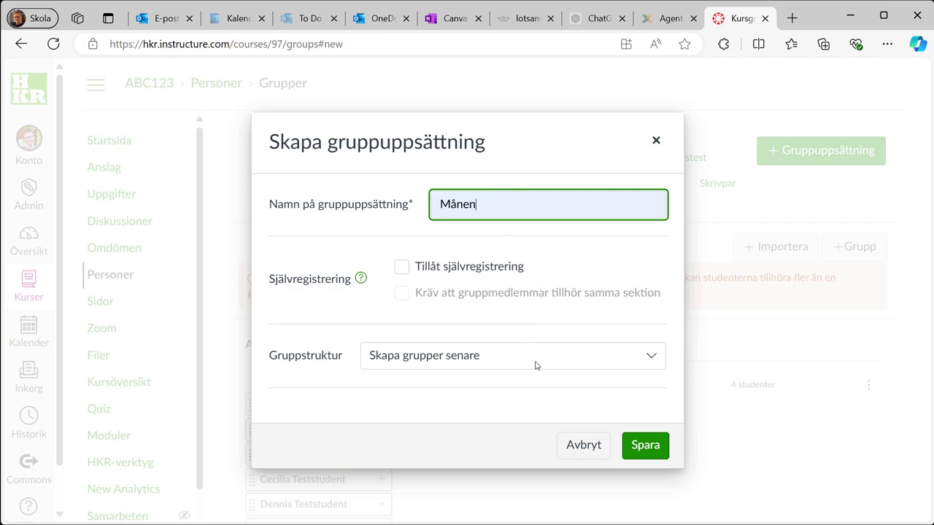
pyautogui.click(663, 358)
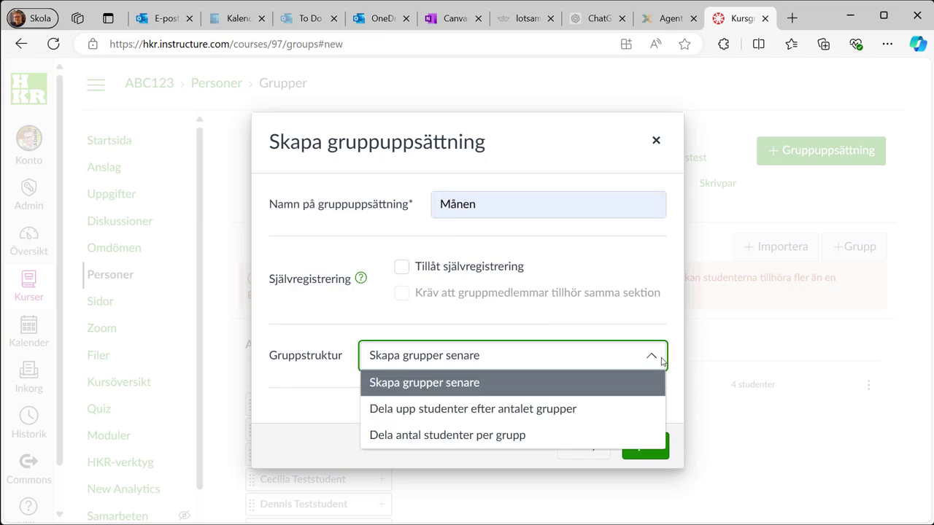
pyautogui.click(455, 407)
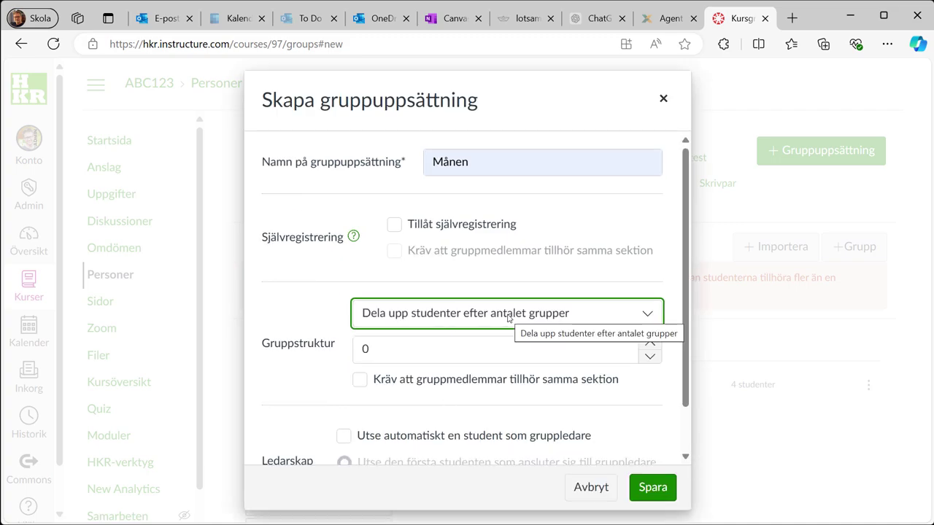
pyautogui.doubleClick(650, 346)
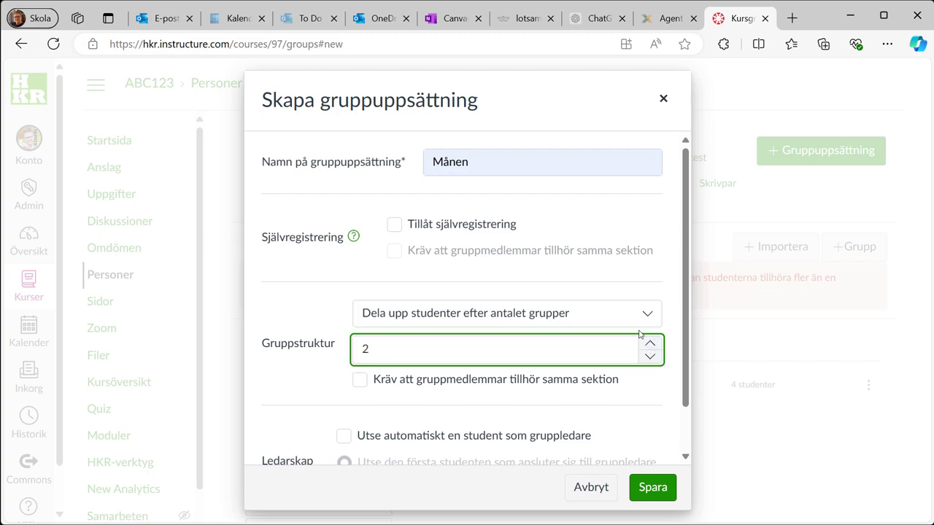
pyautogui.click(653, 489)
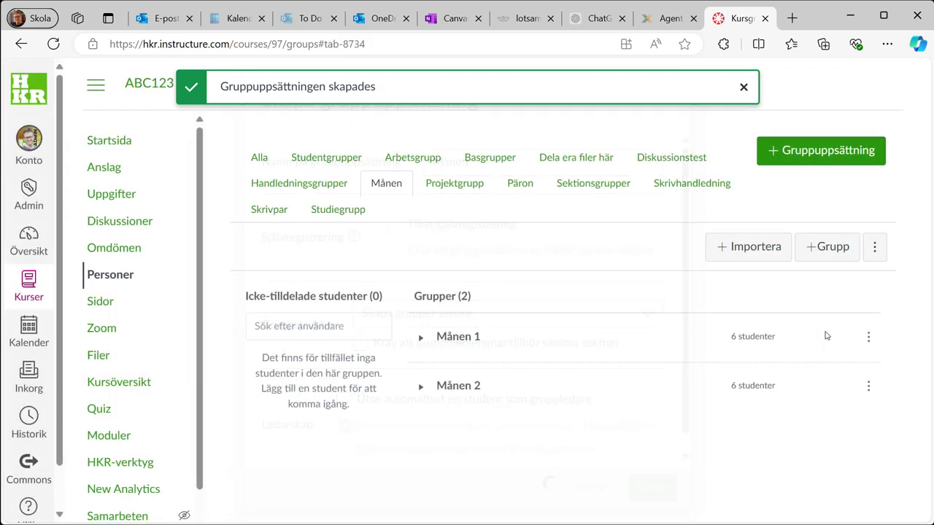
# Expand both Månen groups and swap one student in Månen 2 with one student in Månen 1.
pyautogui.click(422, 338)
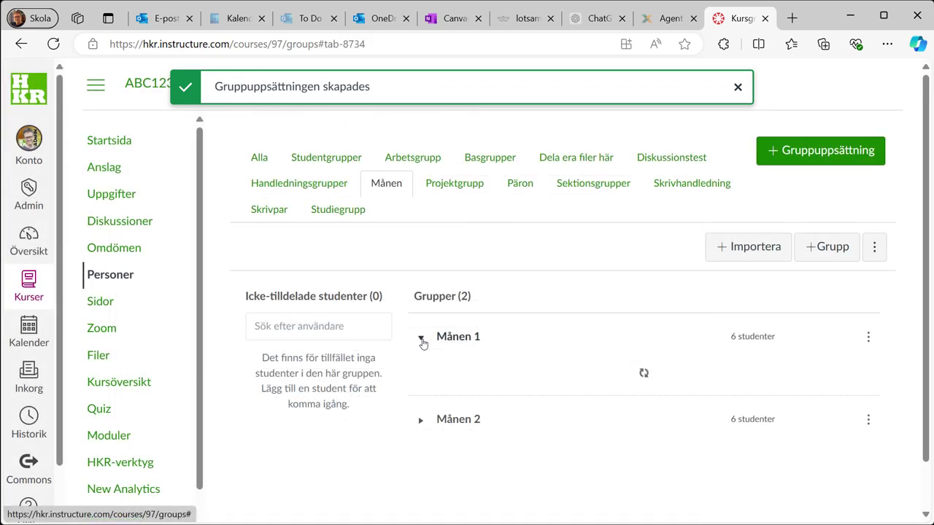
pyautogui.click(421, 456)
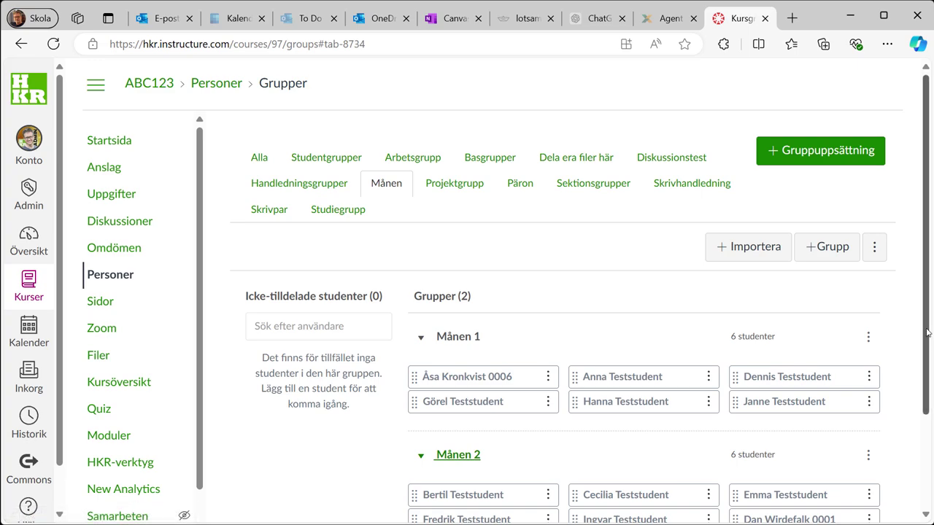
pyautogui.scroll(-2, 421, 456)
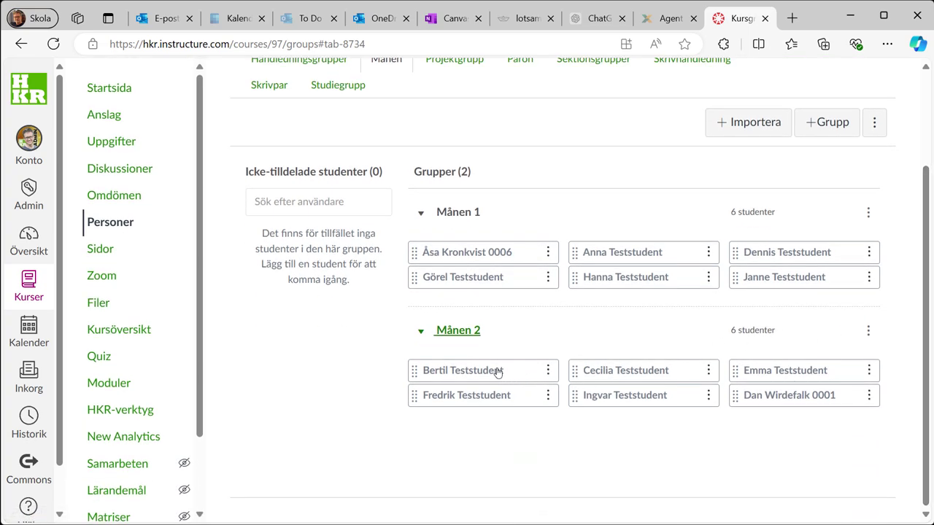
pyautogui.moveTo(491, 373); pyautogui.dragTo(468, 403)
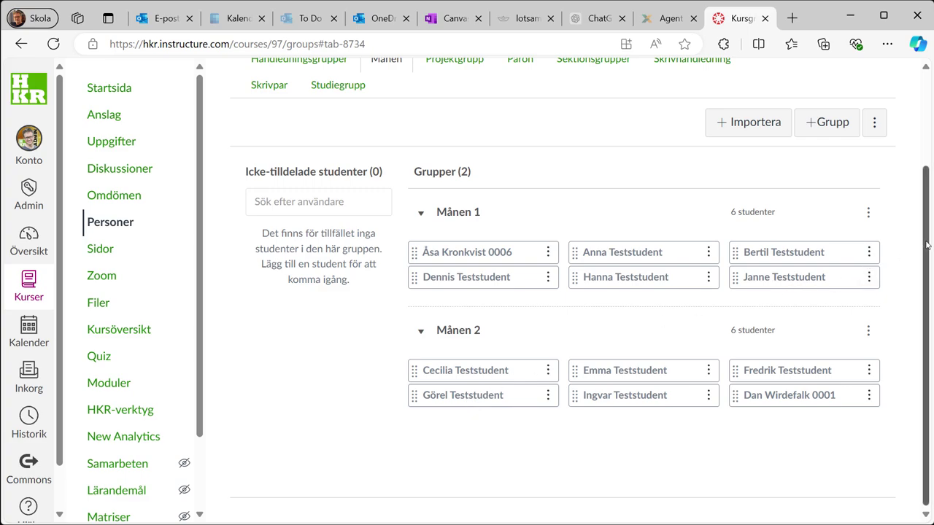
pyautogui.scroll(2, 926, 246)
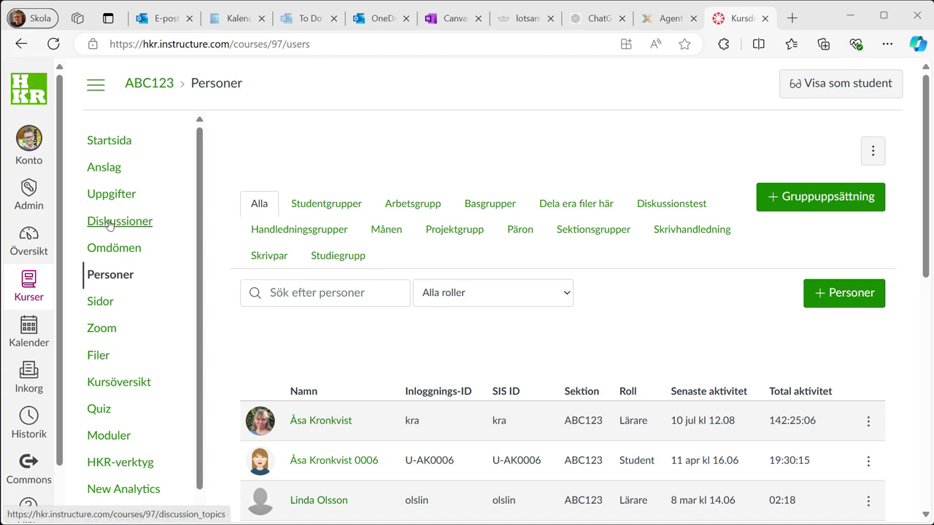
# Add a new discussion topic named "Månen gruppdiskussion" to the Kursintroduktion module on the course's home page.
pyautogui.click(109, 143)
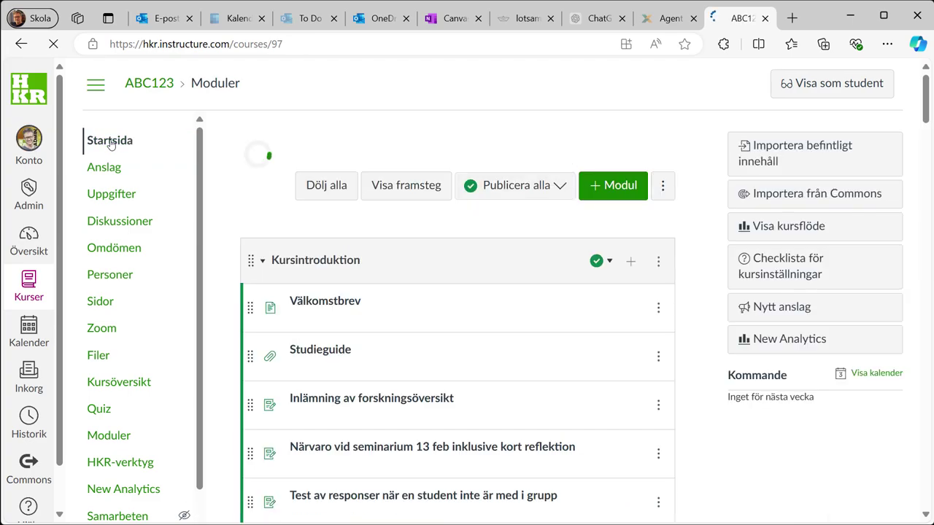
pyautogui.scroll(-4, 240, 267)
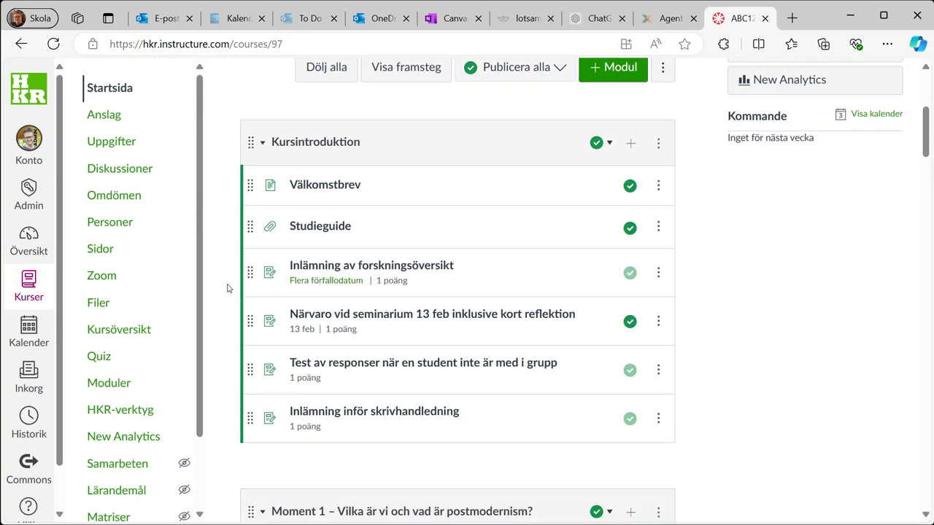
pyautogui.click(631, 149)
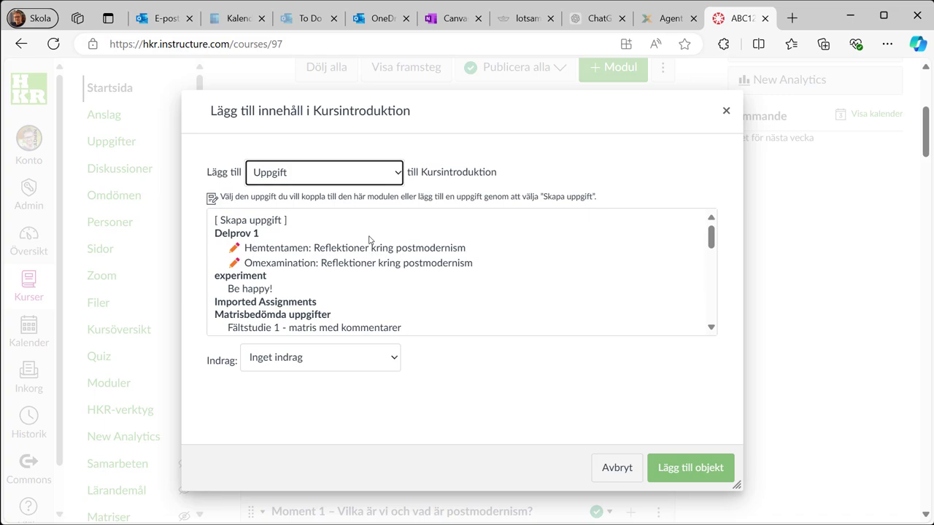
pyautogui.click(302, 181)
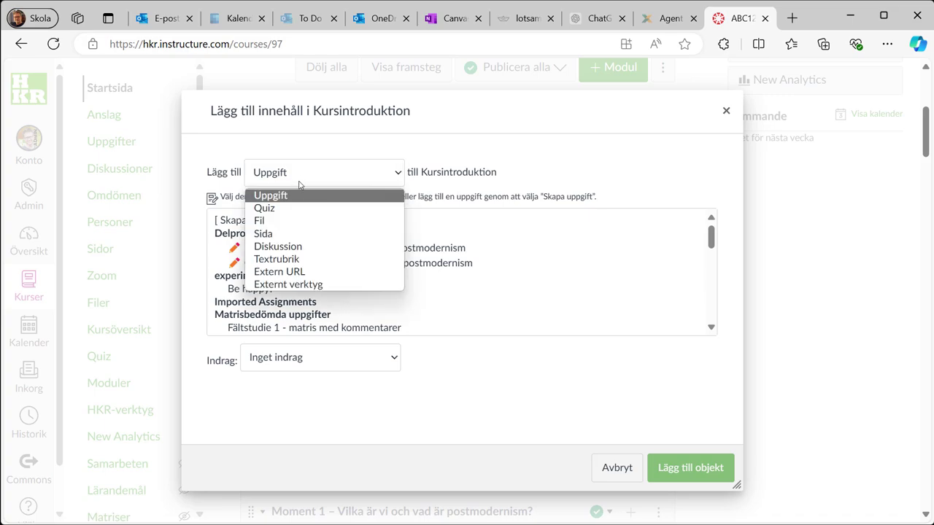
pyautogui.click(278, 246)
pyautogui.click(242, 221)
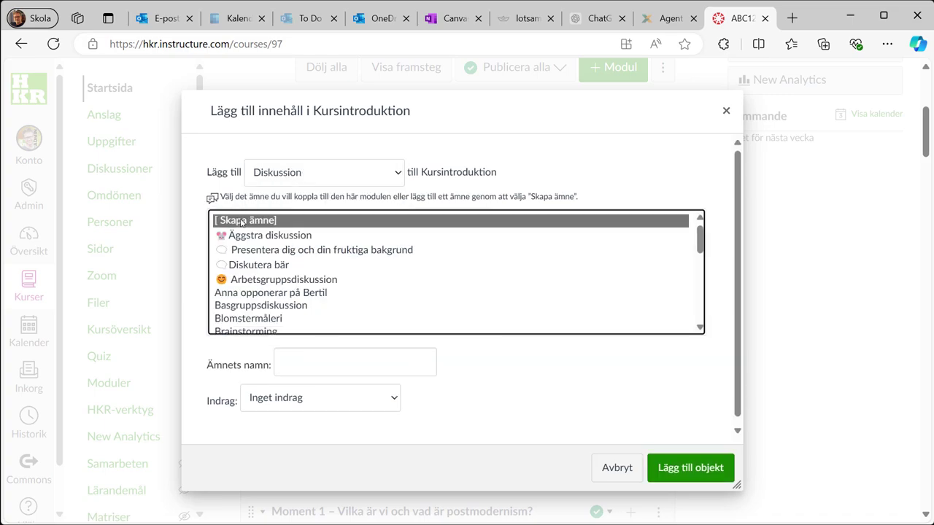
pyautogui.click(283, 362)
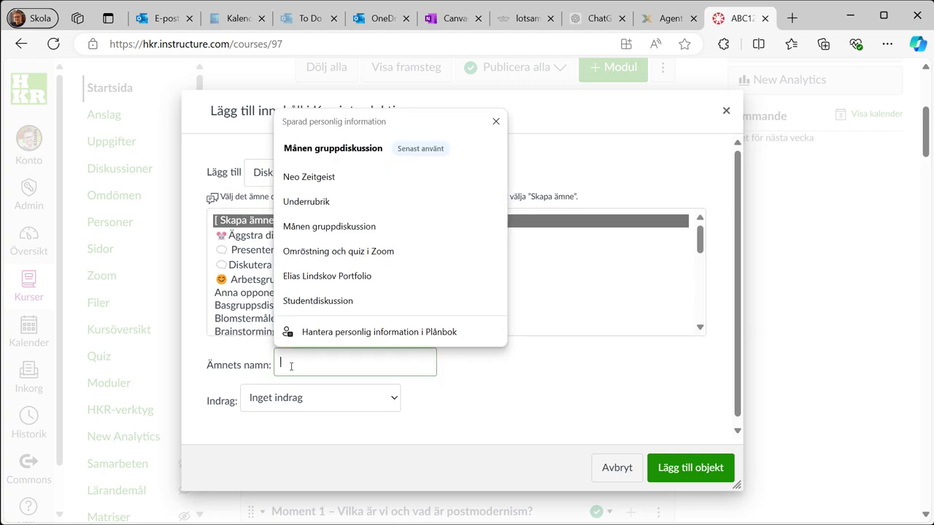
pyautogui.click(312, 228)
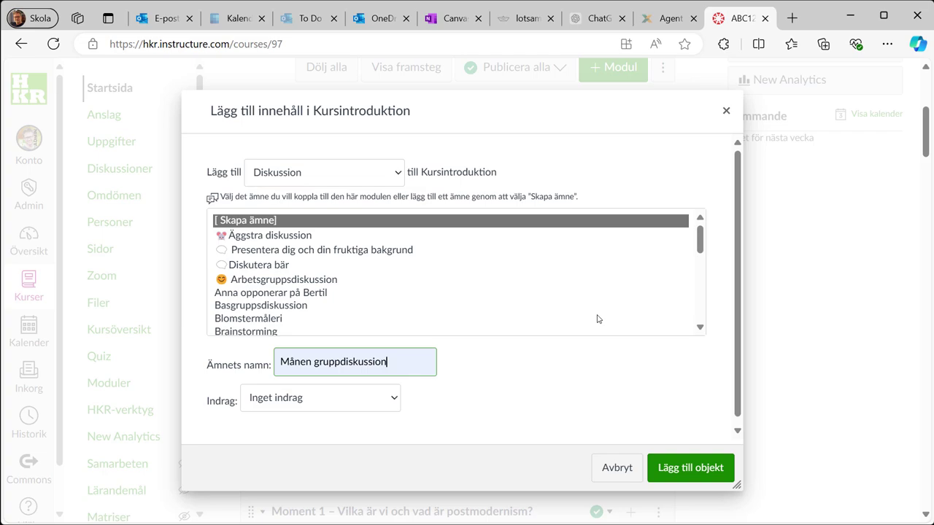
pyautogui.click(690, 469)
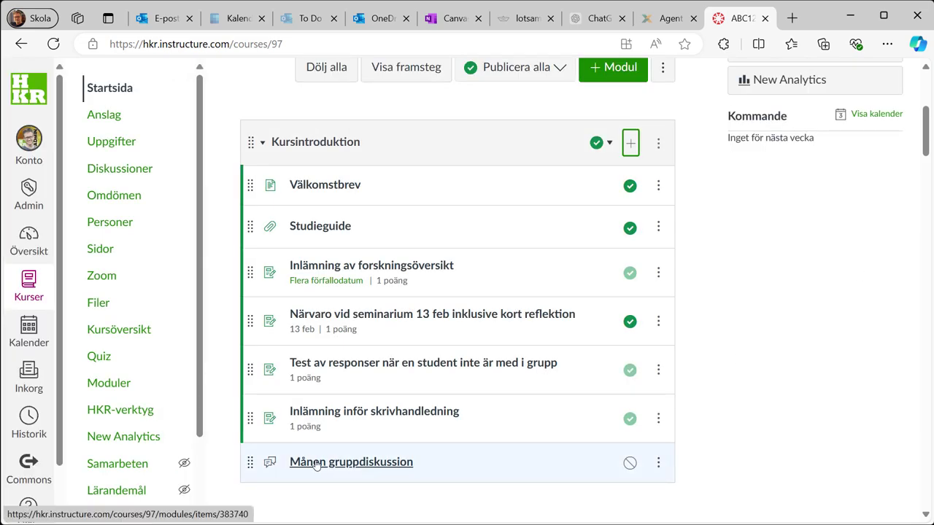
# Open the Månen gruppdiskussion topic for editing and enter the description "Diskutera månens baksida!".
pyautogui.click(378, 466)
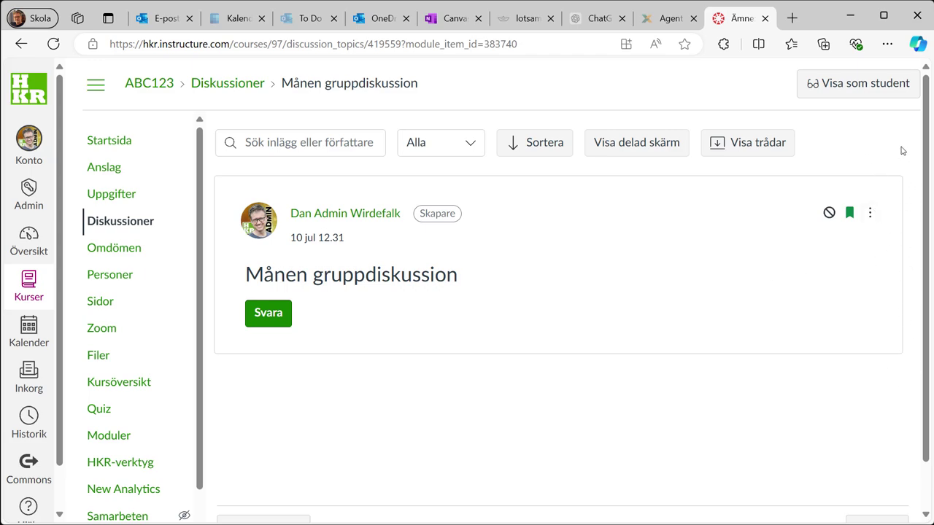
pyautogui.click(870, 213)
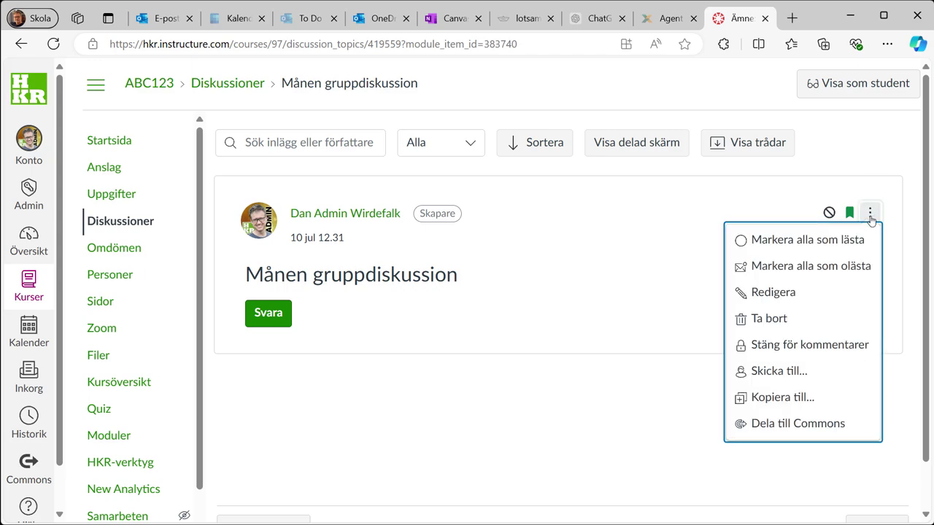
pyautogui.click(770, 292)
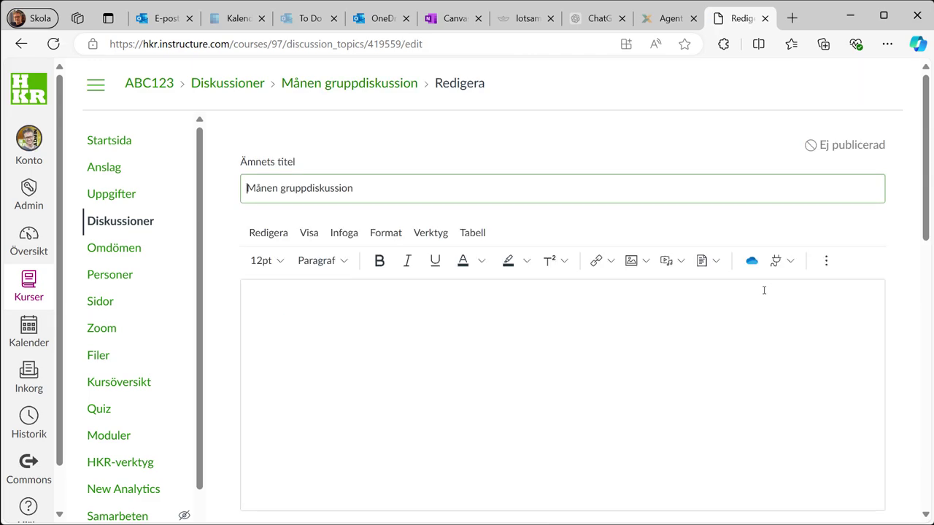
pyautogui.click(374, 339)
pyautogui.write('Diskutera månens baksida!')
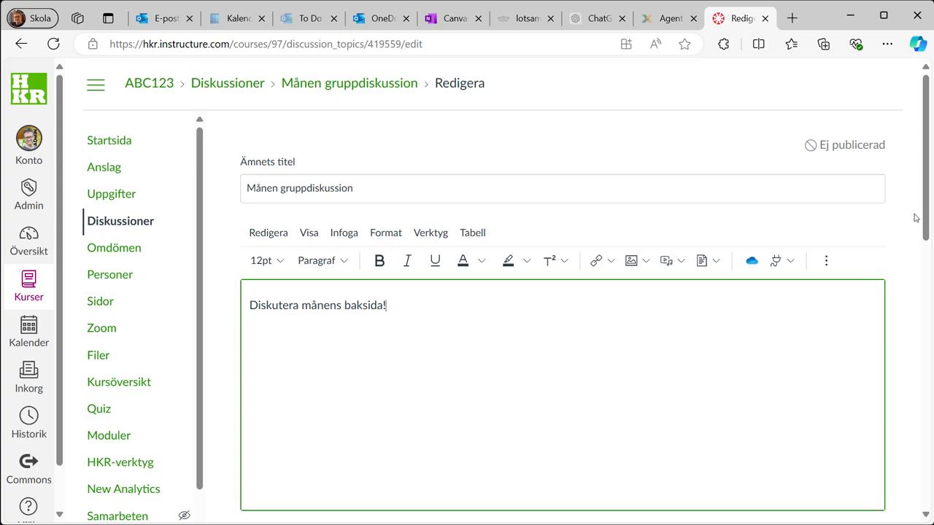
# Make the topic a graded discussion (Bedömd diskussion) and set its possible points to 1.
pyautogui.moveTo(924, 219); pyautogui.dragTo(923, 385)
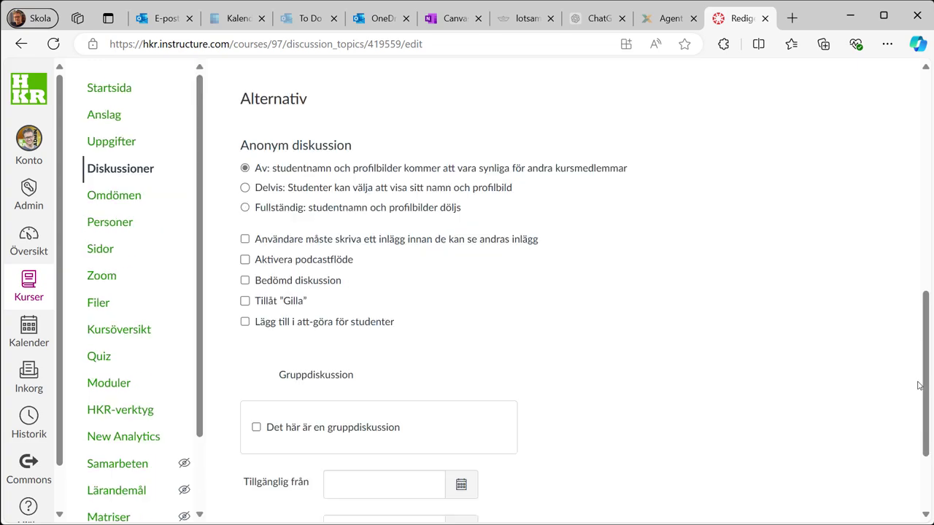
pyautogui.click(244, 283)
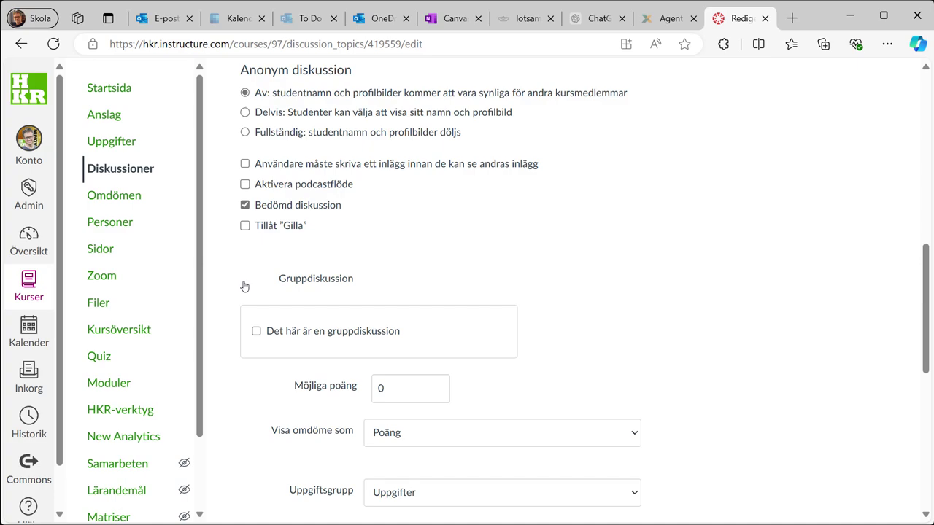
pyautogui.doubleClick(392, 390)
pyautogui.write('1')
pyautogui.click(595, 384)
# Make the topic a group discussion using the Månen group set, and save and publish it.
pyautogui.click(256, 332)
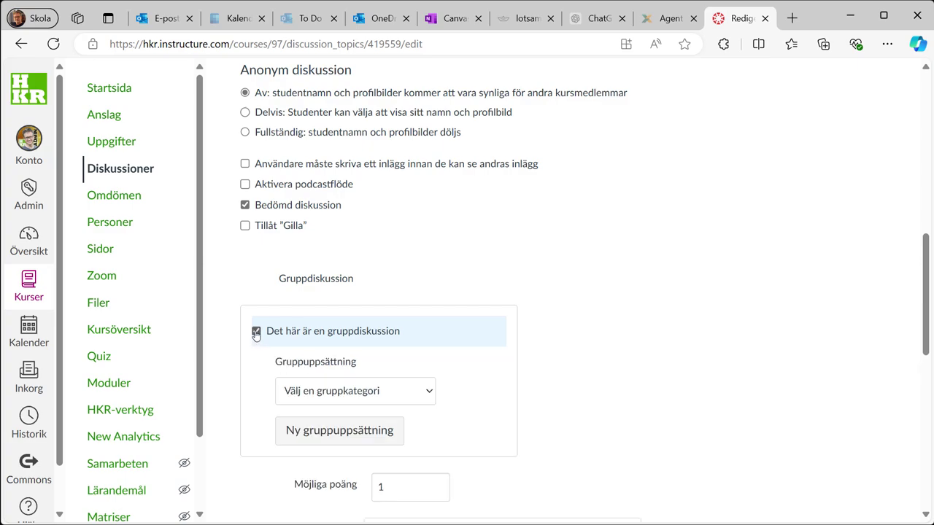
pyautogui.click(429, 392)
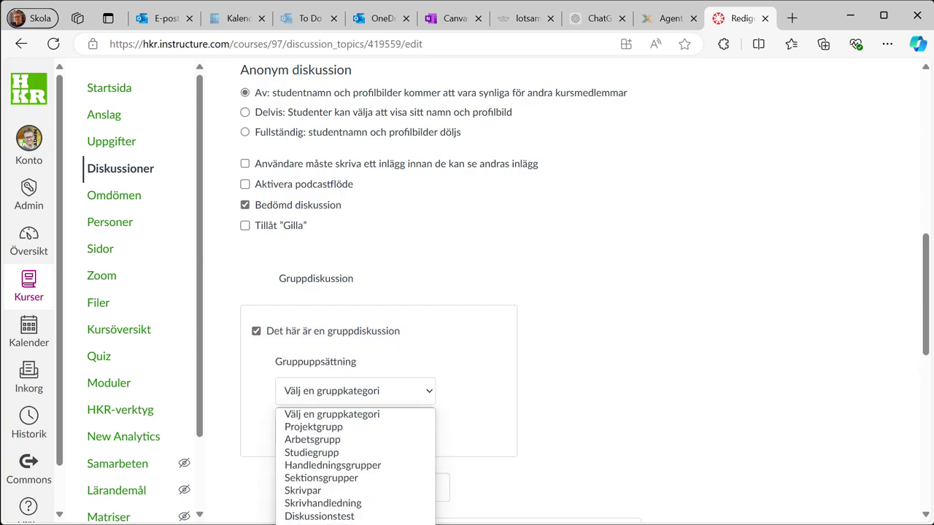
pyautogui.click(316, 408)
pyautogui.scroll(-7, 694, 350)
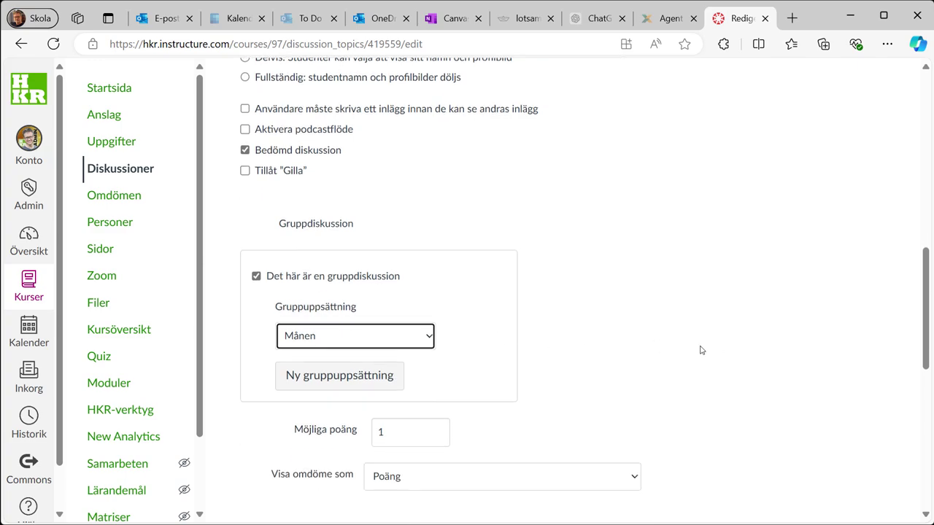
pyautogui.scroll(-2, 704, 347)
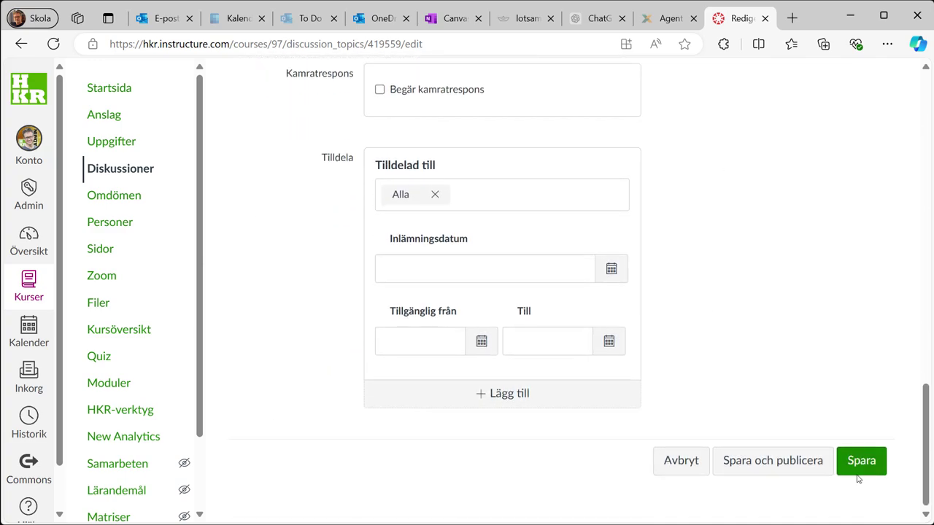
pyautogui.click(774, 463)
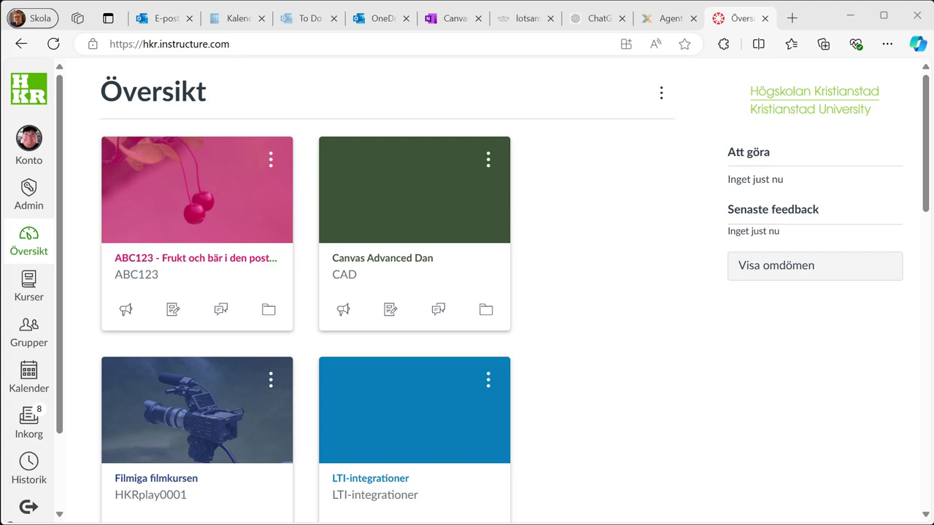
# Open the Månen 2 group space as a student and look through its announcements, pages and people.
pyautogui.click(33, 346)
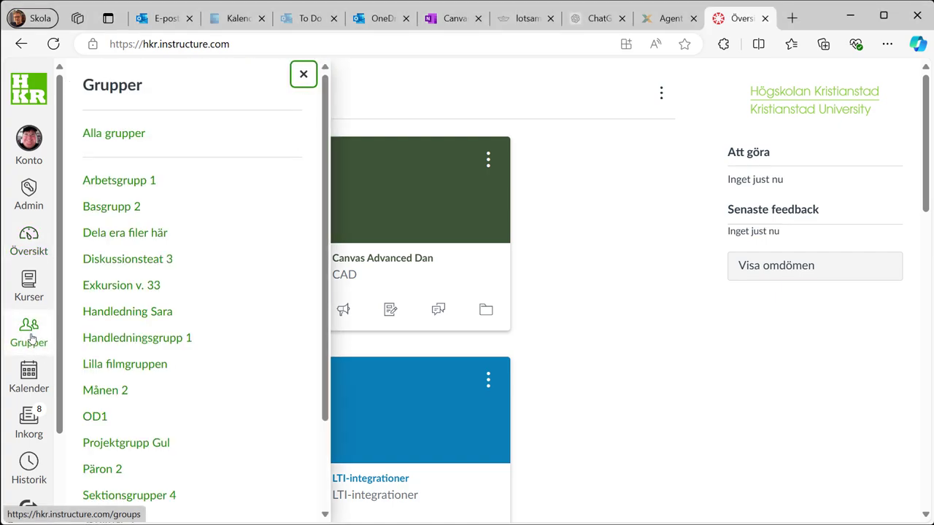
pyautogui.click(106, 392)
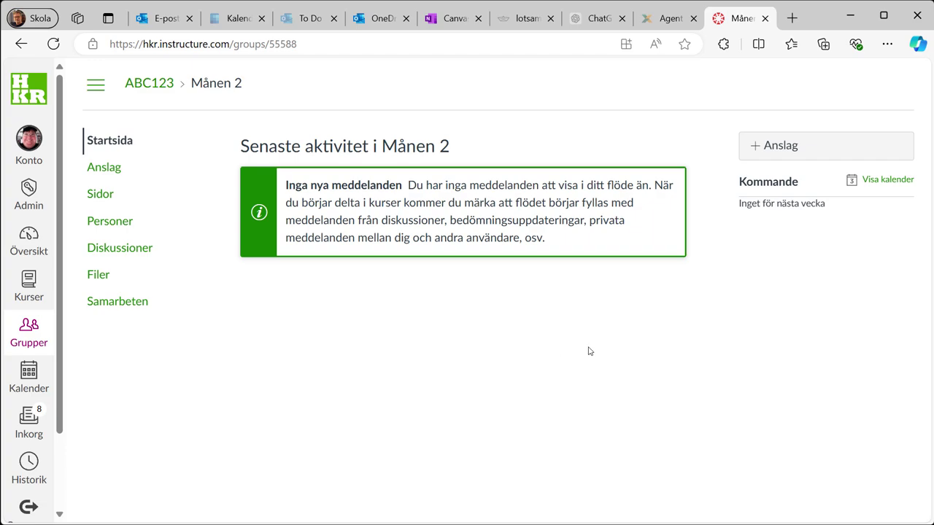
pyautogui.click(105, 170)
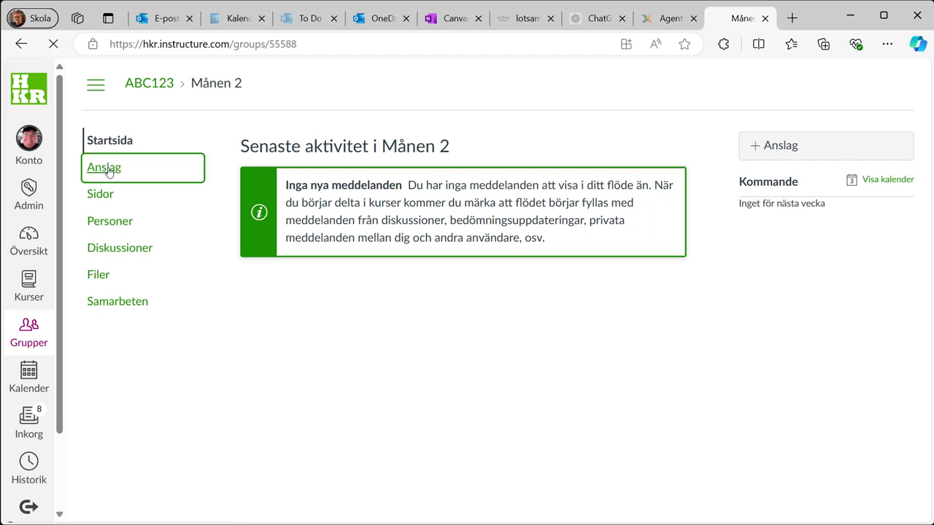
pyautogui.click(107, 200)
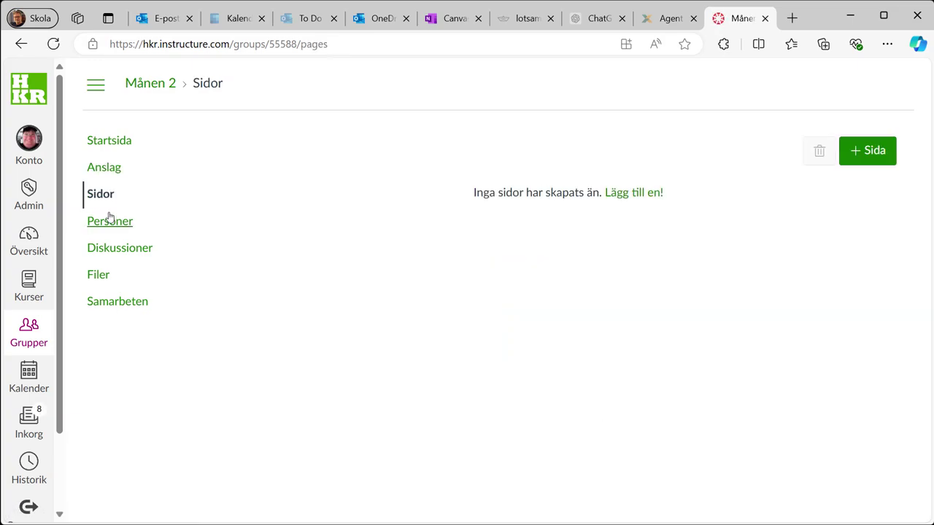
pyautogui.click(109, 224)
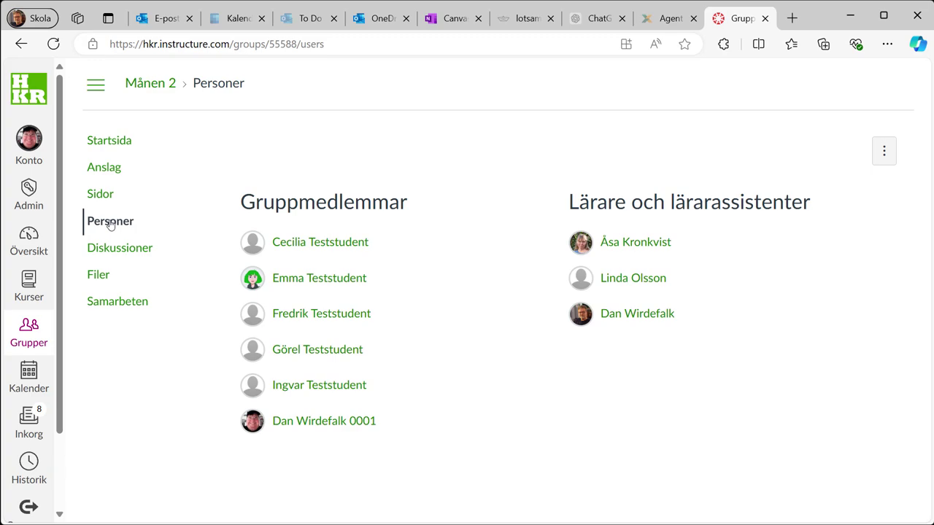
# Open the Månen gruppdiskussion - Månen 2 discussion in the group space and post the reply "Mitt inlägg!".
pyautogui.click(113, 250)
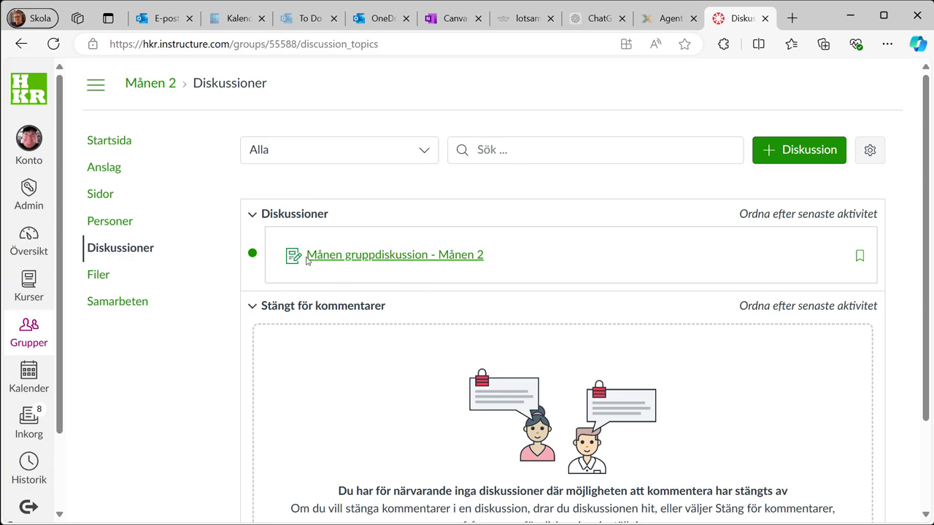
pyautogui.click(467, 255)
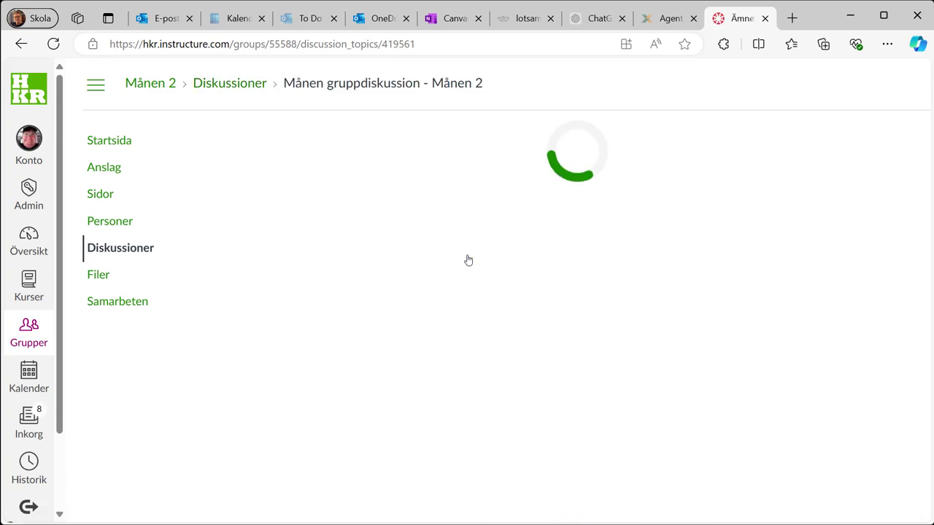
pyautogui.click(268, 357)
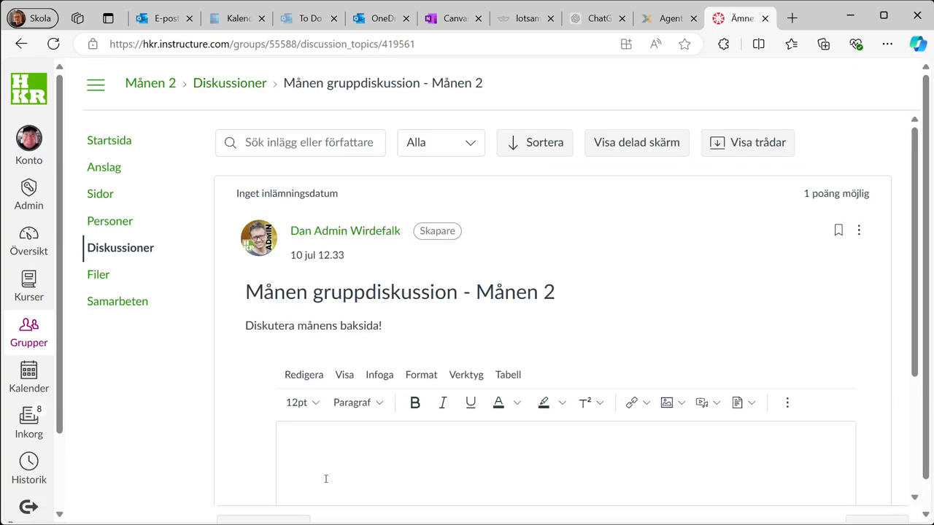
pyautogui.click(356, 472)
pyautogui.write('M')
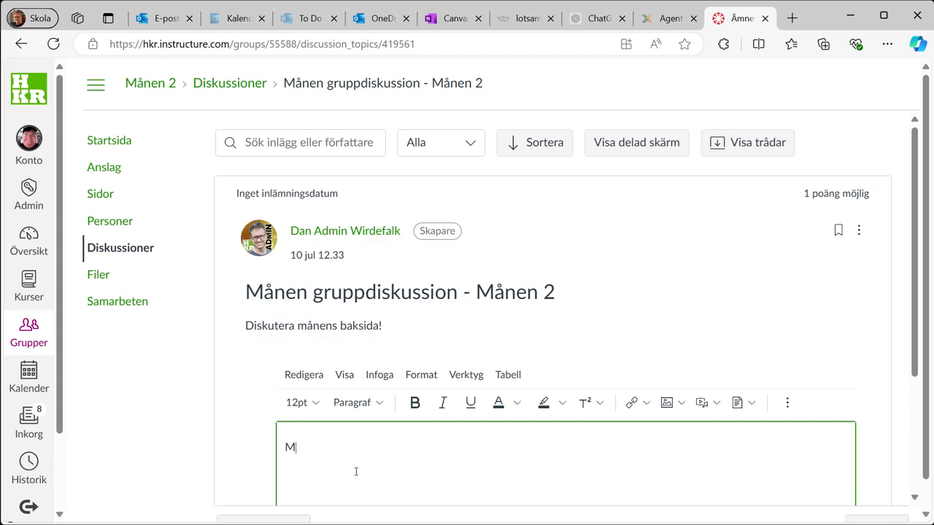
pyautogui.write('itt inlägg!')
pyautogui.scroll(-2, 358, 471)
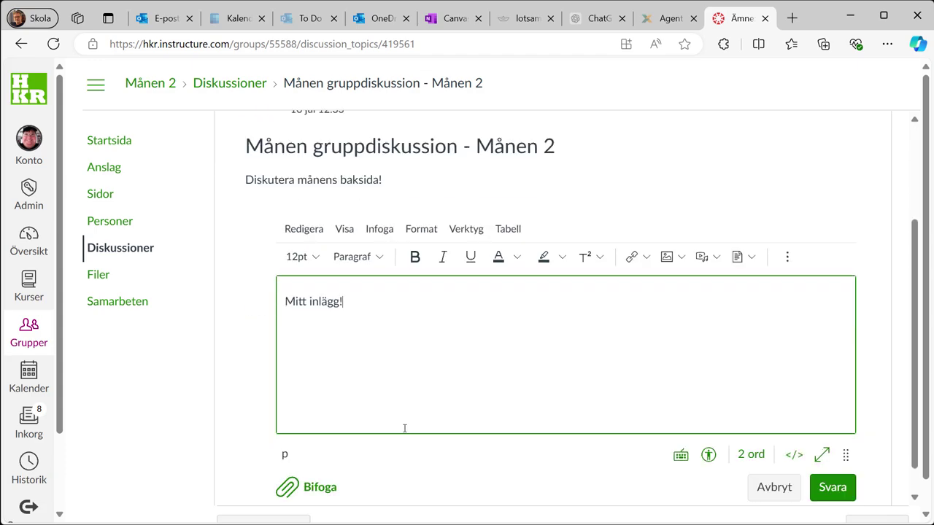
pyautogui.click(829, 489)
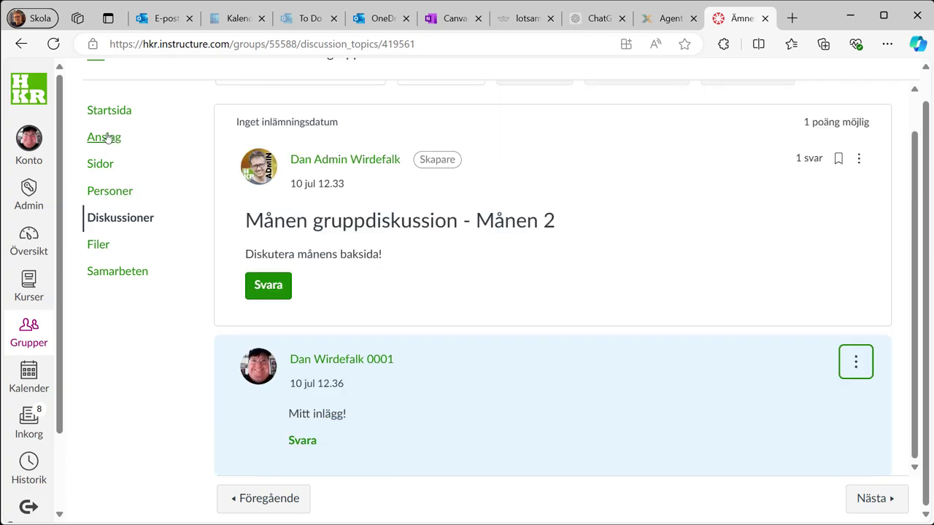
# Check the group's discussion list, and find Månen gruppdiskussion among the modules on the ABC123 course home page.
pyautogui.click(106, 223)
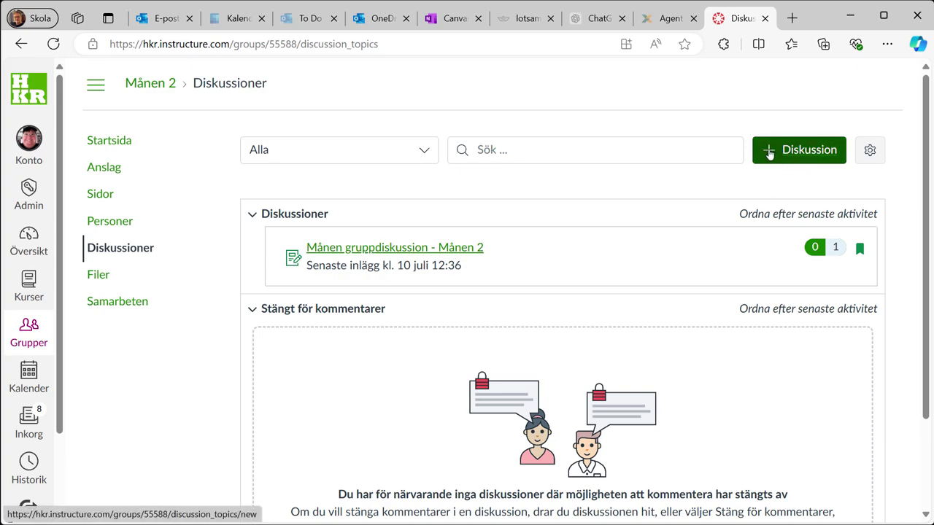
pyautogui.click(28, 240)
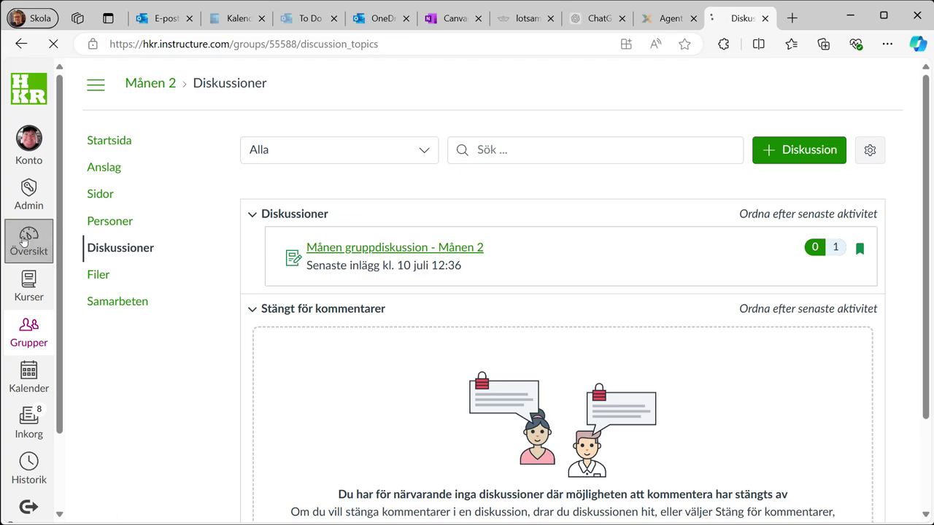
pyautogui.click(203, 184)
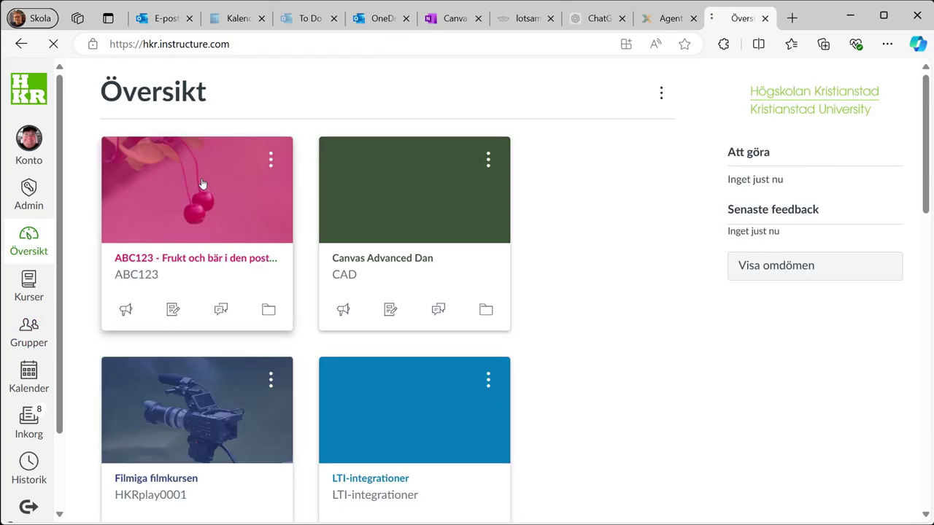
pyautogui.scroll(-4, 325, 215)
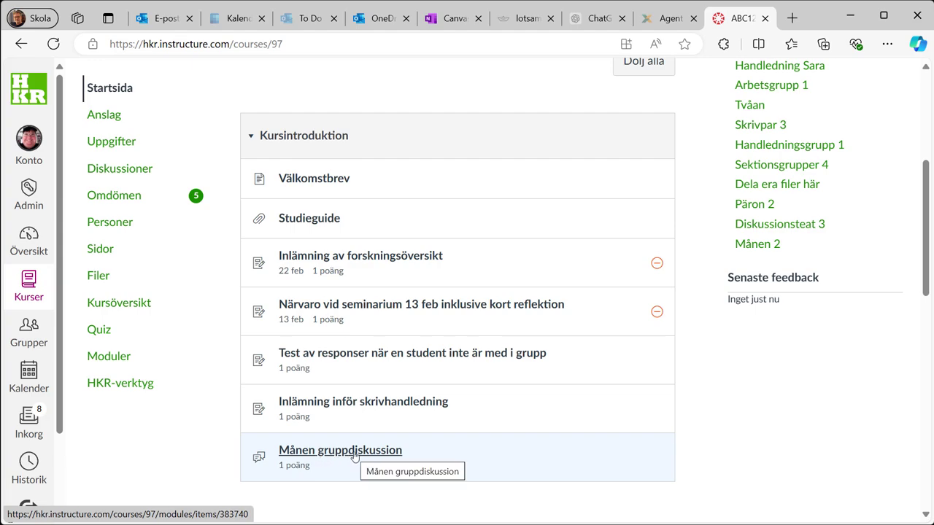
pyautogui.scroll(4, 354, 456)
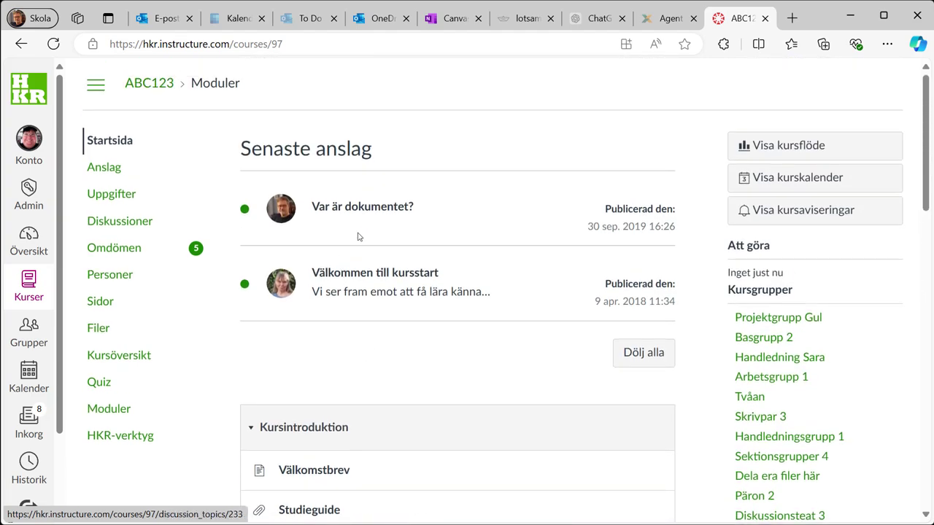
pyautogui.scroll(-5, 371, 307)
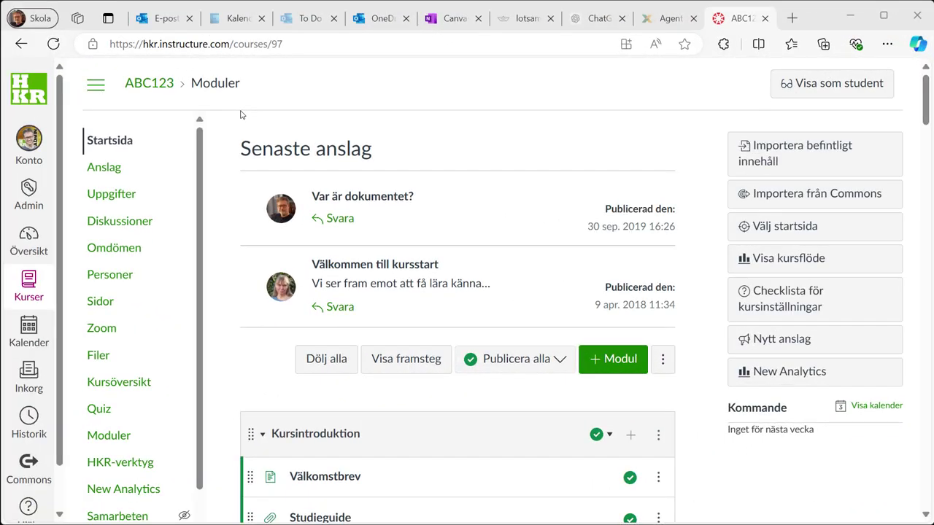
# From the teacher's course home page, open the Månen 2 group's version of Månen gruppdiskussion and view it in SpeedGrader.
pyautogui.scroll(-4, 219, 292)
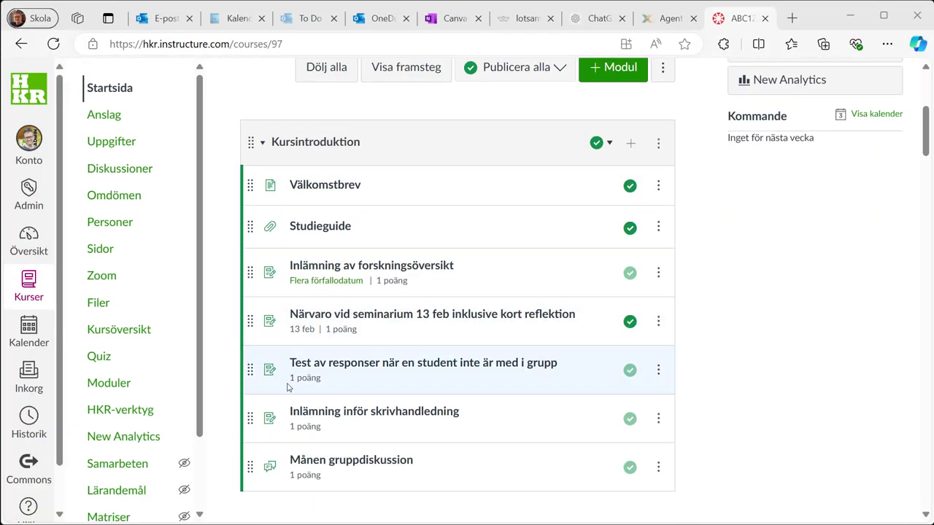
pyautogui.click(376, 467)
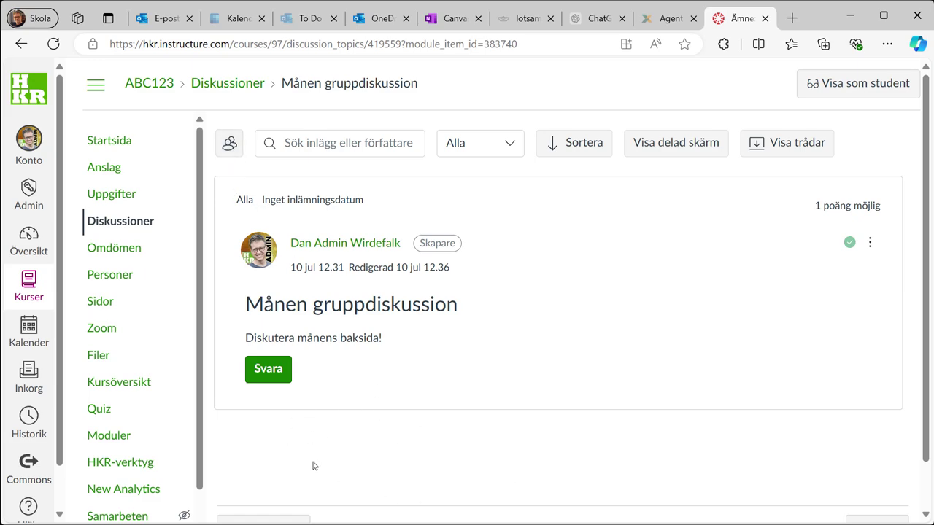
pyautogui.click(227, 145)
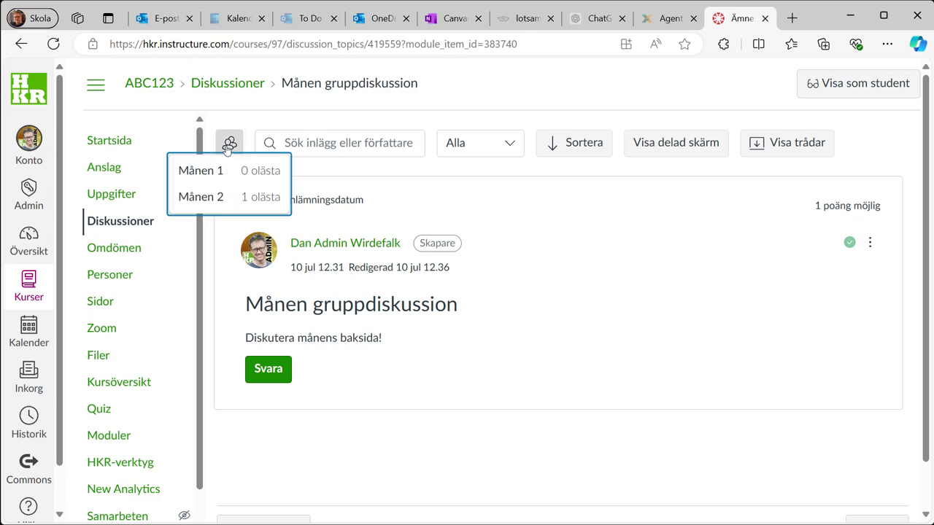
pyautogui.click(248, 205)
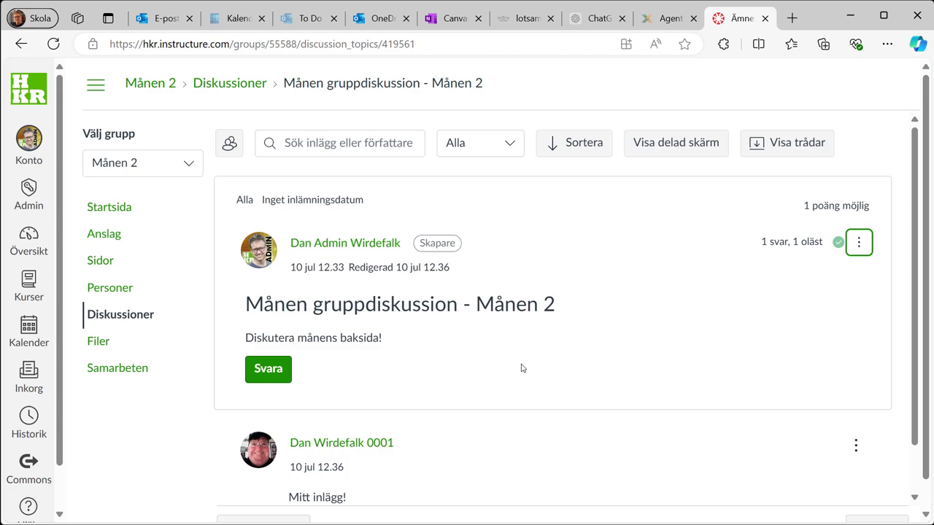
pyautogui.click(859, 245)
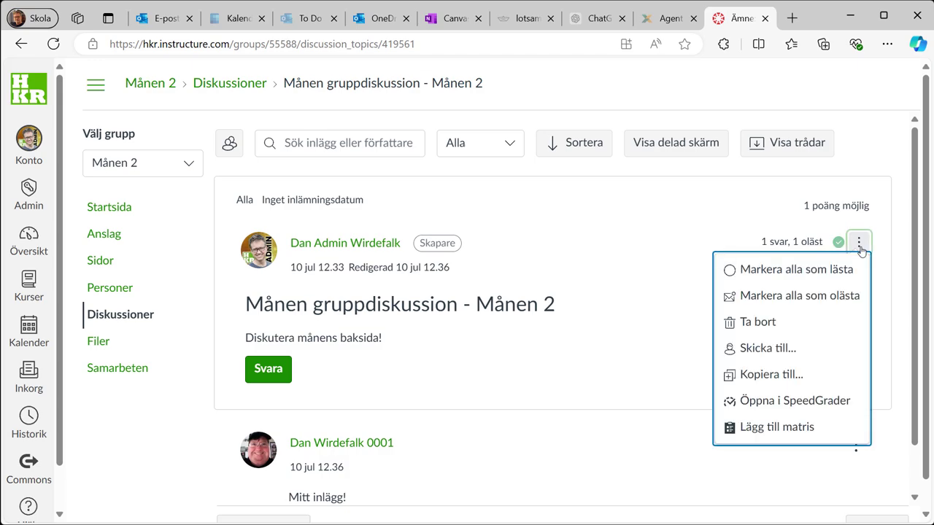
pyautogui.click(844, 405)
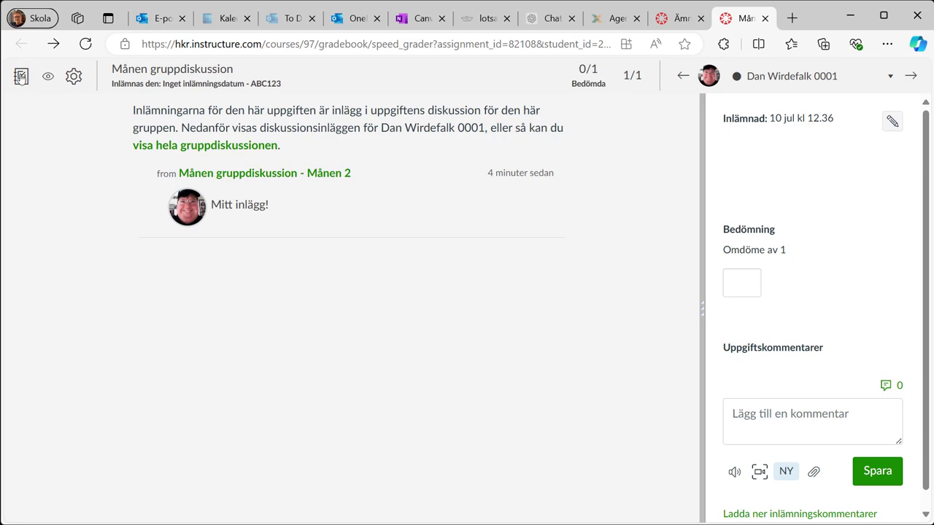
# Open the course gradebook, filter it to the Månen gruppdiskussion assignment, and view that column's options.
pyautogui.click(20, 77)
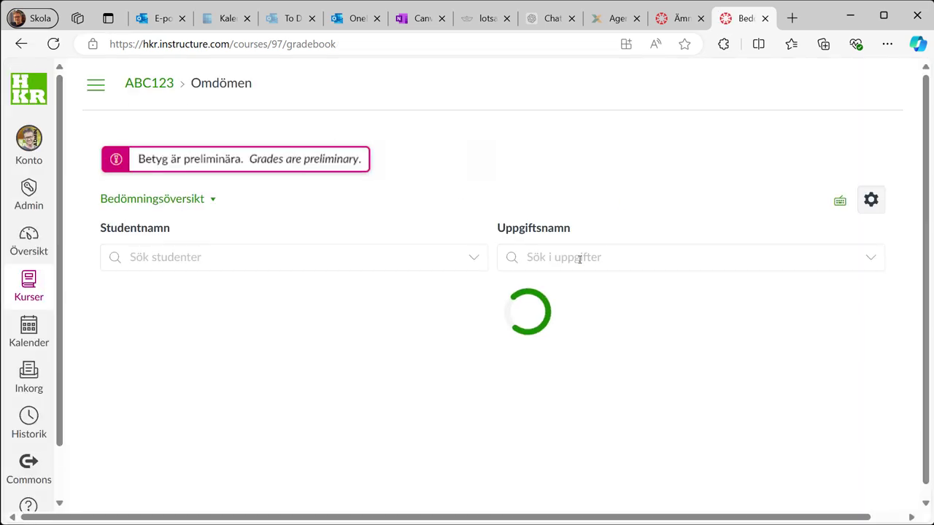
pyautogui.click(576, 256)
pyautogui.write('månen')
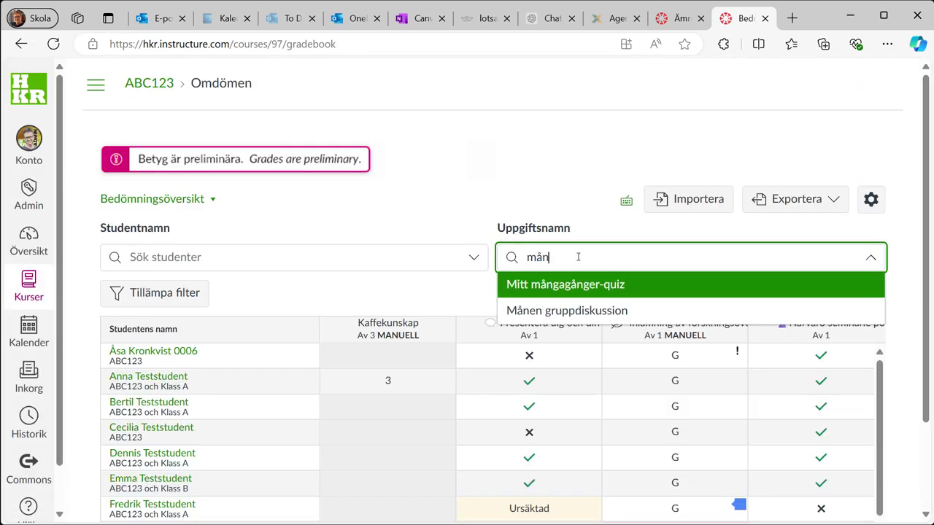
pyautogui.click(582, 288)
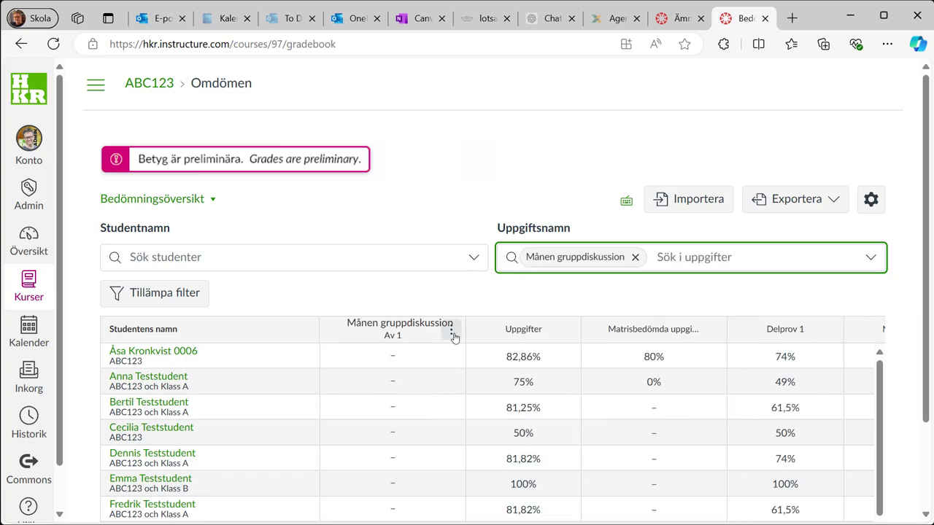
pyautogui.click(452, 333)
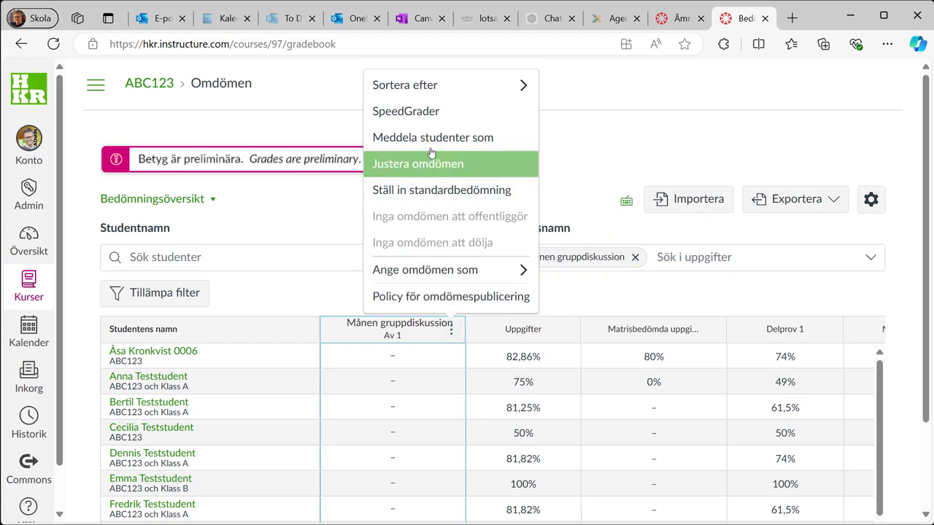
# Open the Månen gruppdiskussion (ej bedömd) topic from the course discussions and examine its available options.
pyautogui.click(100, 227)
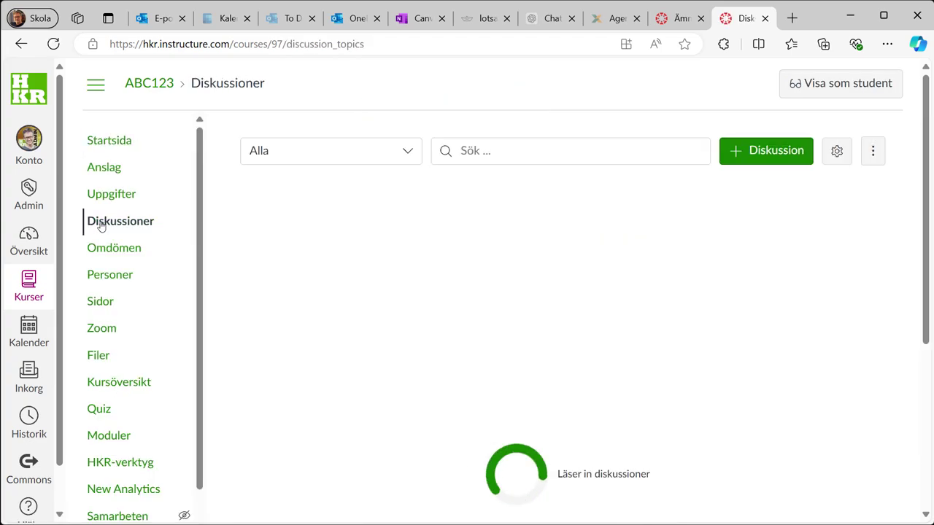
pyautogui.scroll(-3, 318, 311)
pyautogui.scroll(-1, 317, 311)
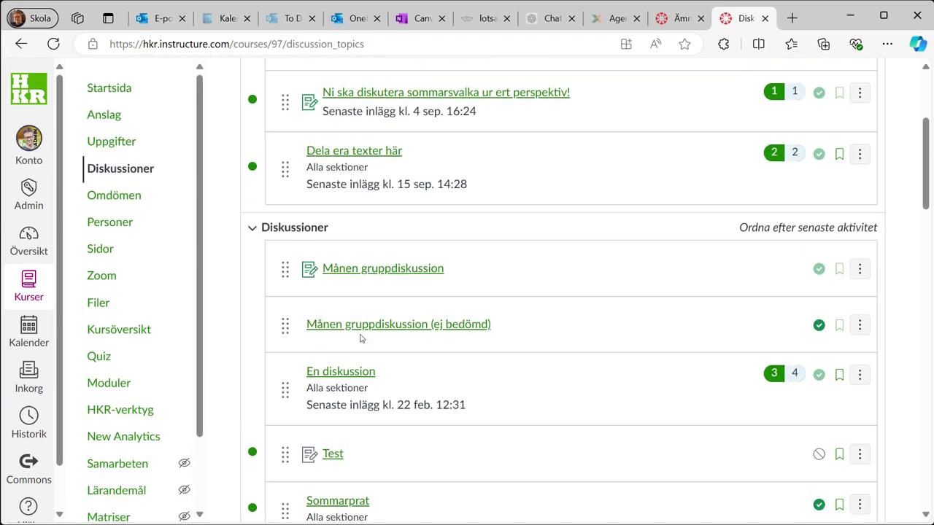
pyautogui.click(436, 328)
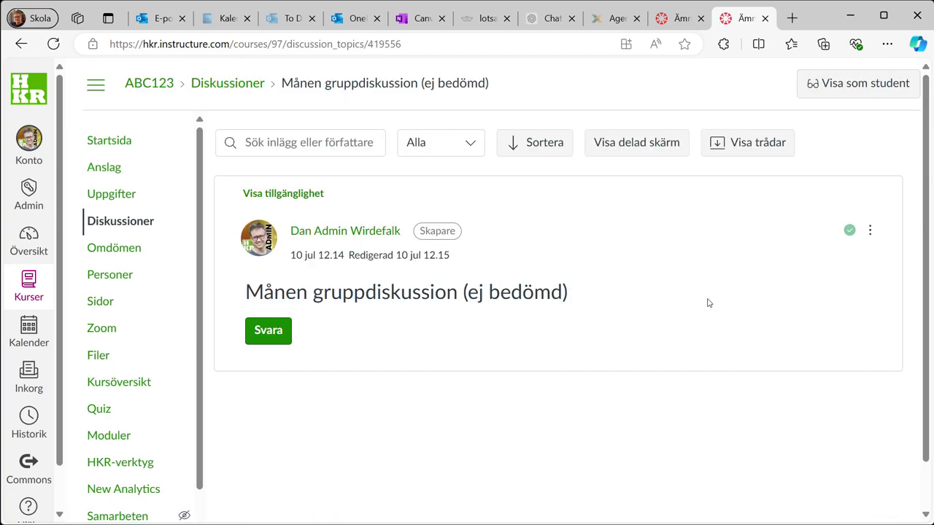
pyautogui.click(870, 230)
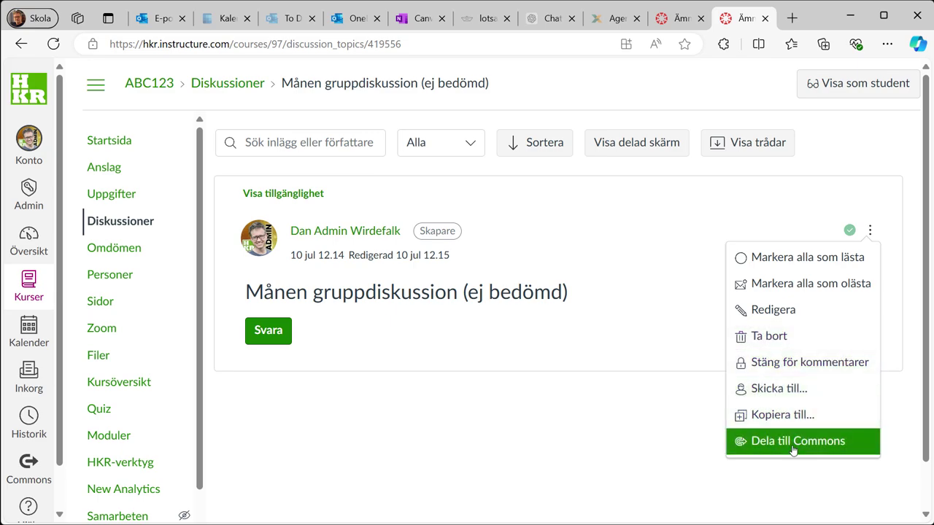